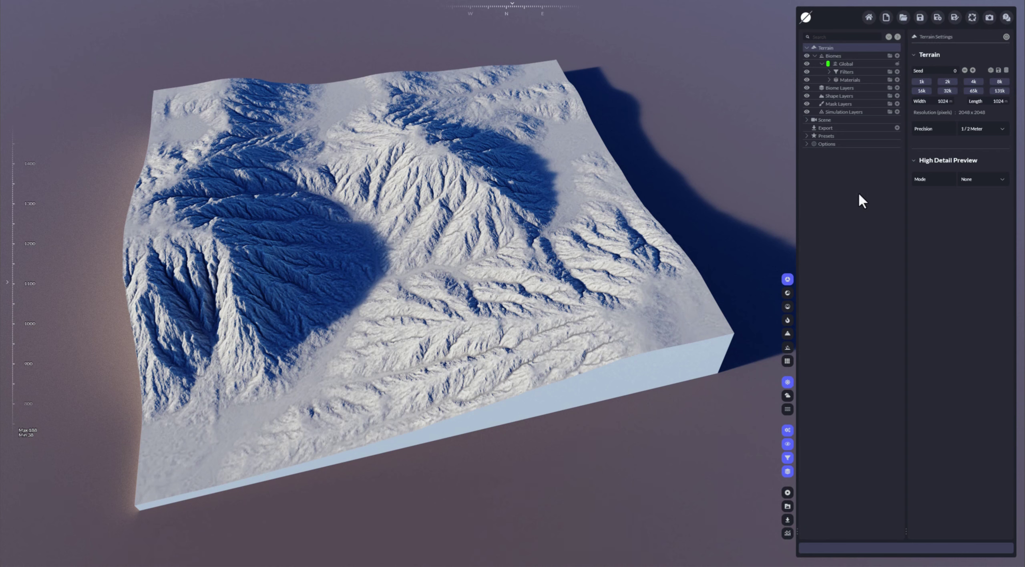
Step: Add a 2D Stamp layer to the shape layers
left_click(844, 98)
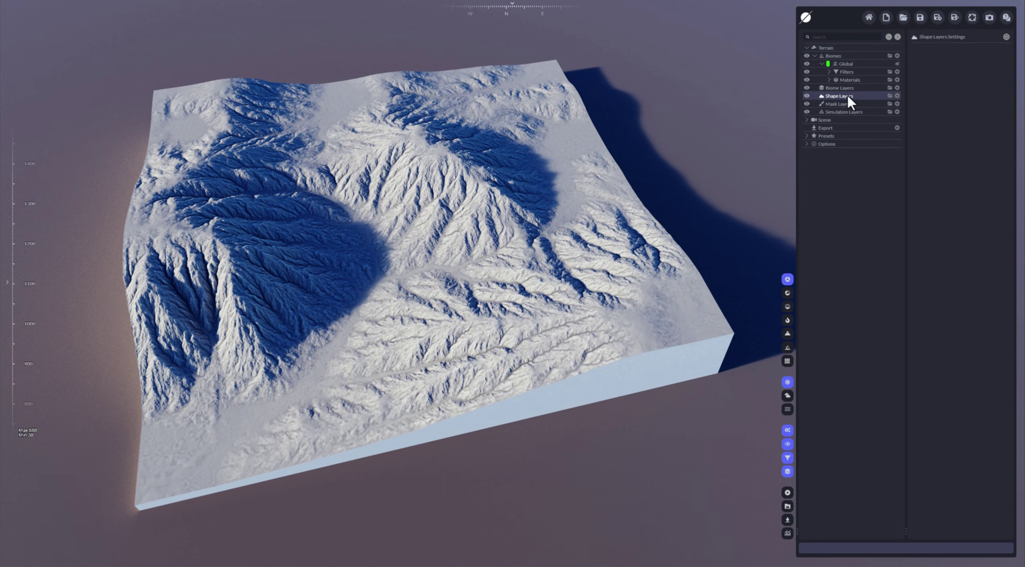
left_click(897, 96)
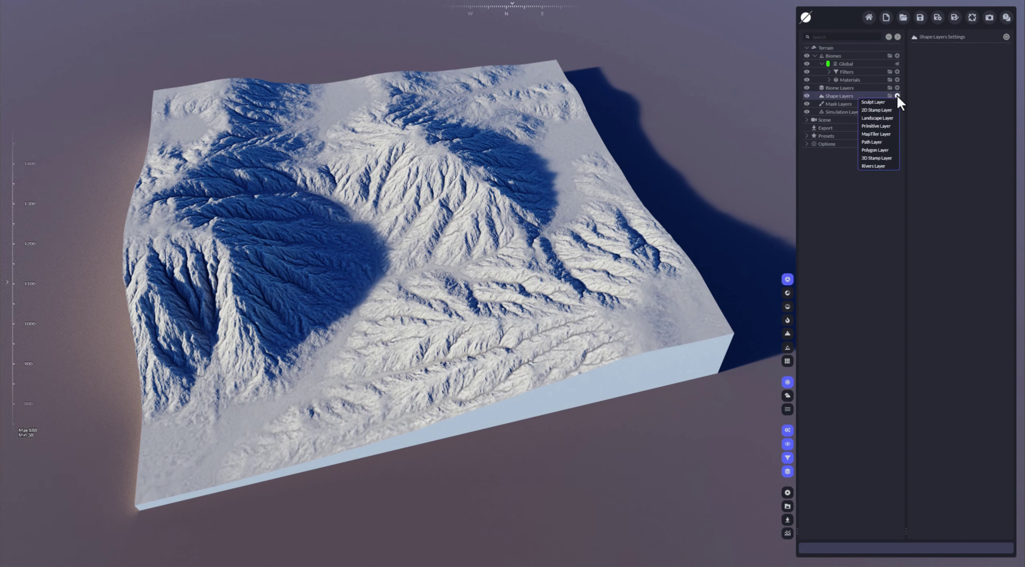
left_click(882, 109)
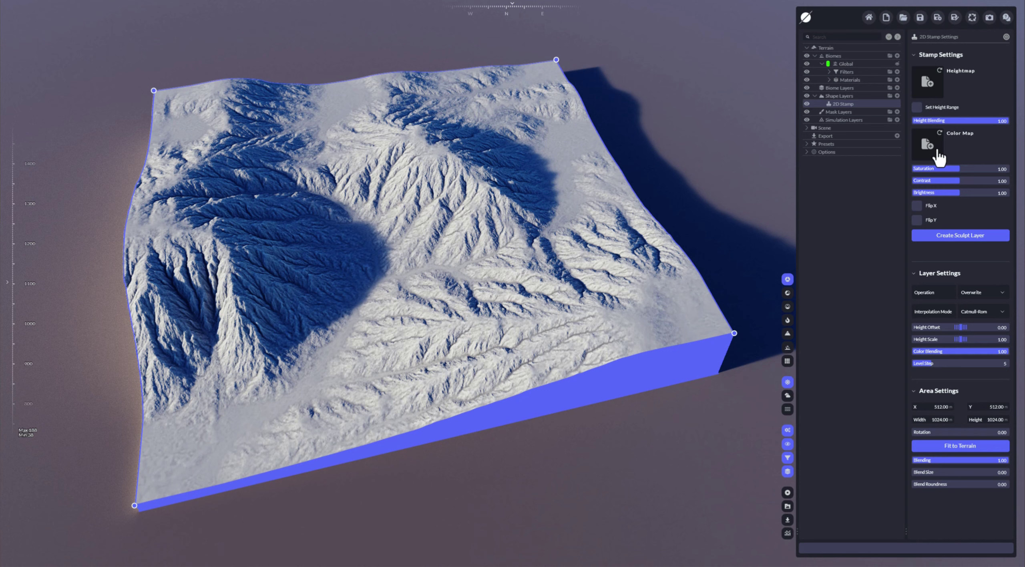
Step: Import Terrain_Height Map_2048x2048_0_0 as the stamp's raw heightmap with width and height 2048, Int 16 bit depth and BigEndian
left_click(928, 86)
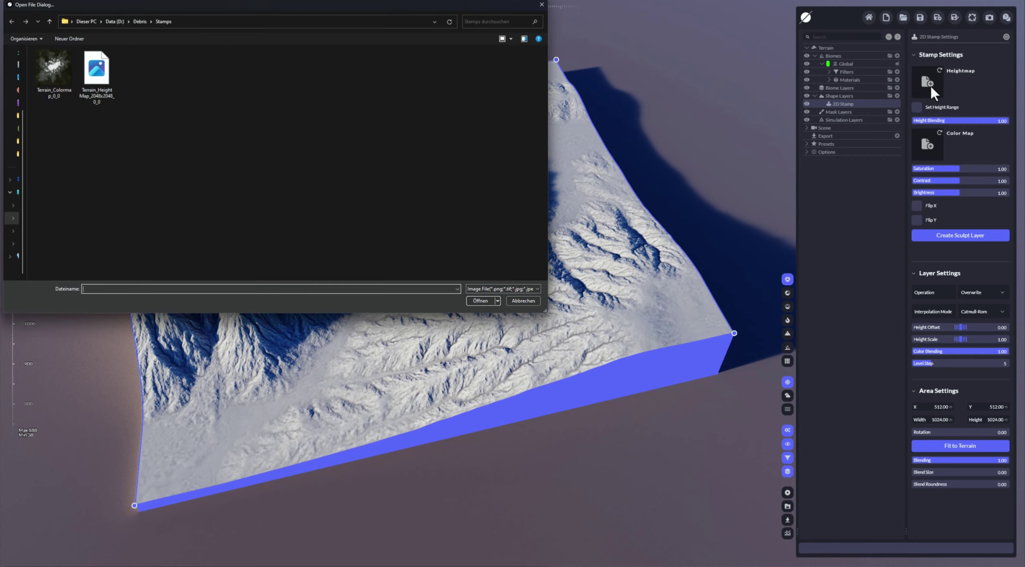
double_click(100, 78)
left_click(526, 239)
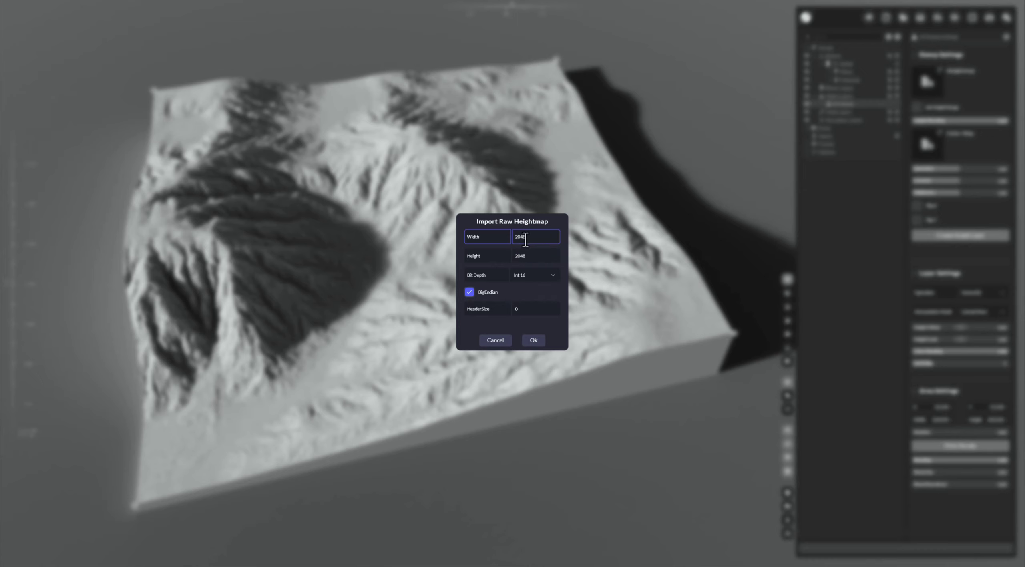
left_click(534, 257)
left_click(536, 341)
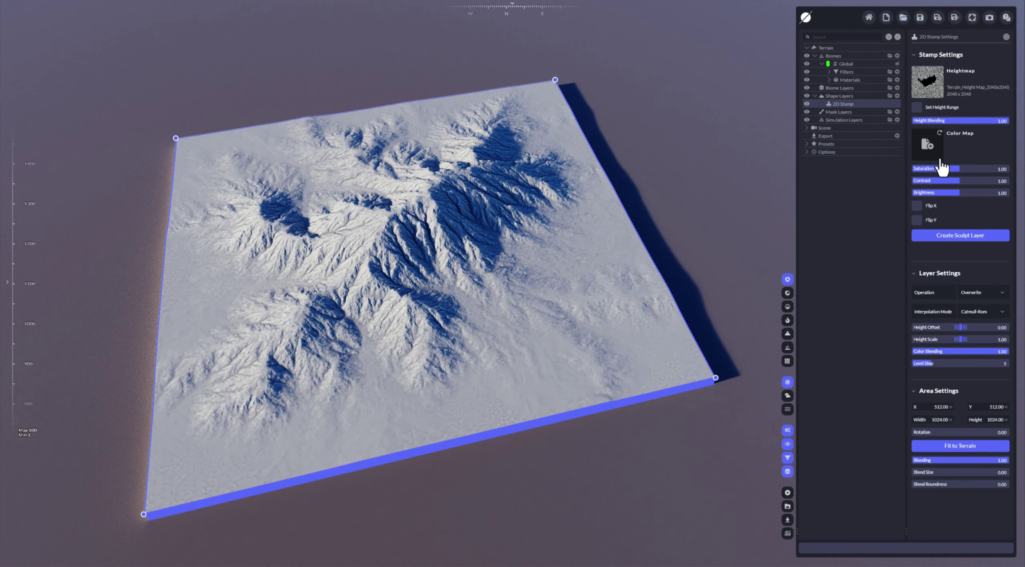
Step: Load Terrain_Colormap_0_0 as the stamp's color map with saturation 1.49, contrast 0.78 and brightness 2.00
left_click(928, 145)
double_click(53, 76)
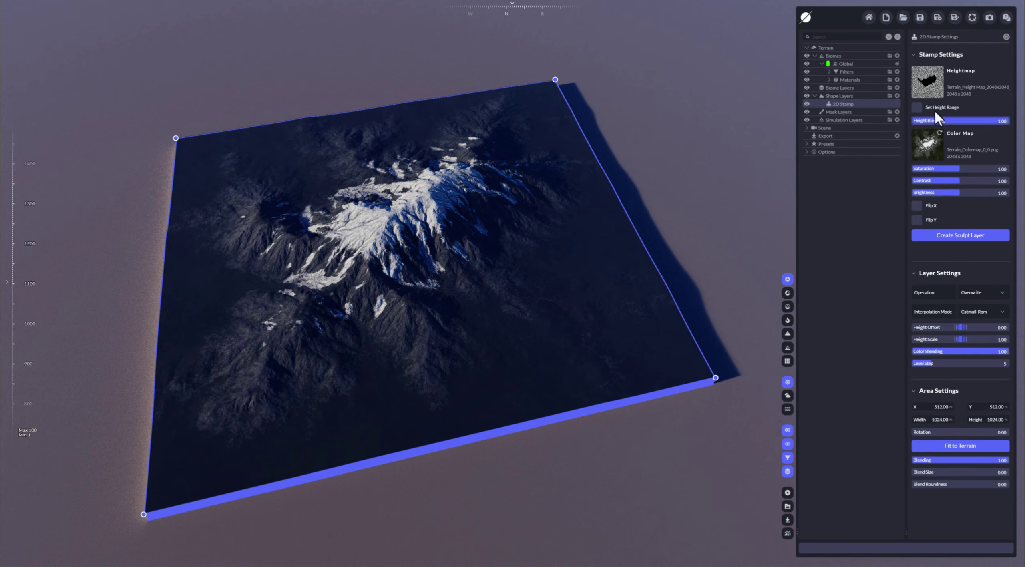
left_click_drag(959, 193, 983, 169)
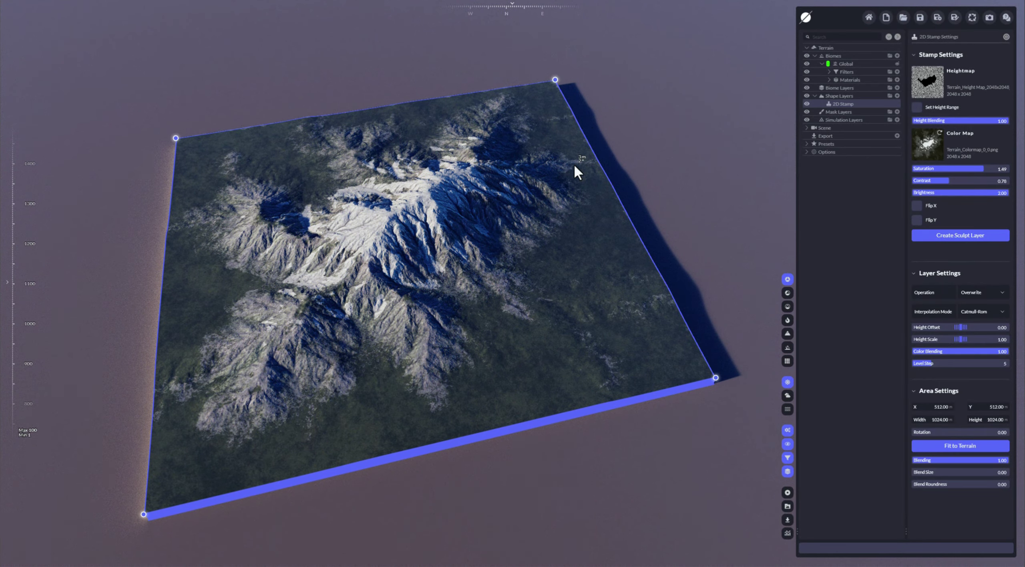
Step: Move the stamp partly over the terrain's back edge to about X 911, Y 496 and hide its layer
left_click_drag(420, 251, 443, 190)
left_click(807, 104)
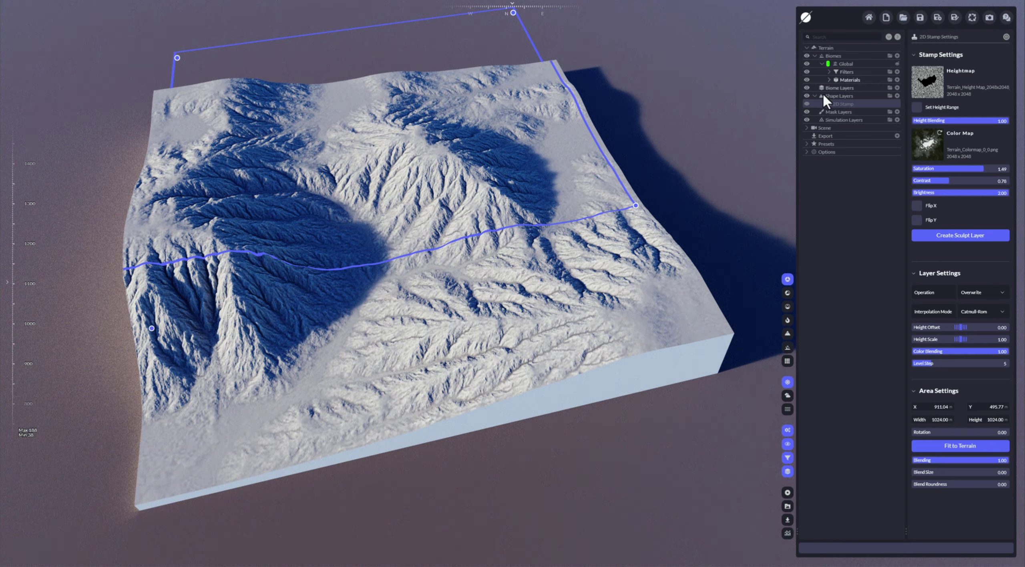
Step: Add a Sculpt layer beneath the 2D Stamp layer as a flat base and make the stamp visible again
left_click(897, 95)
left_click(879, 101)
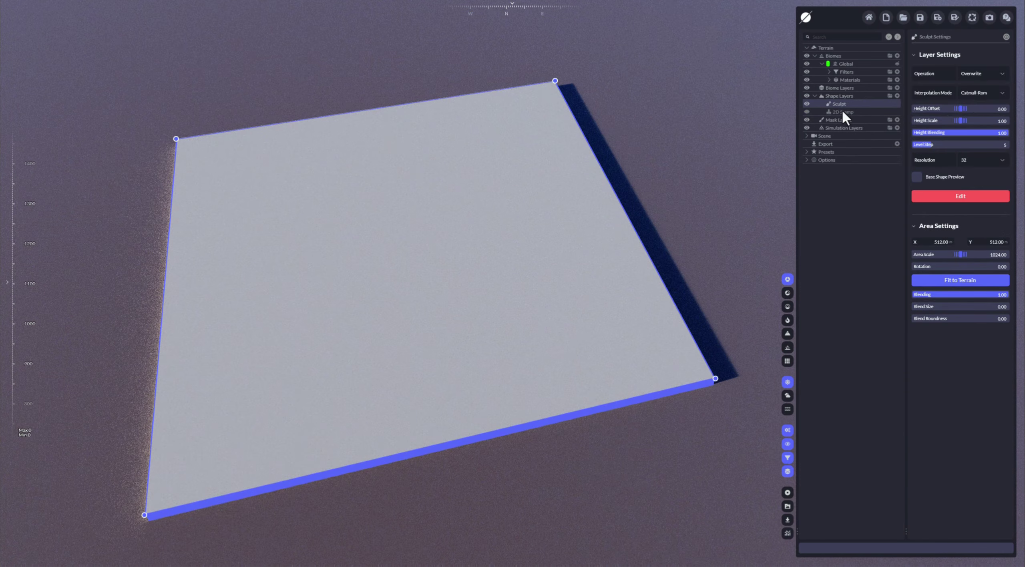
left_click(841, 111)
left_click_drag(847, 102, 847, 105)
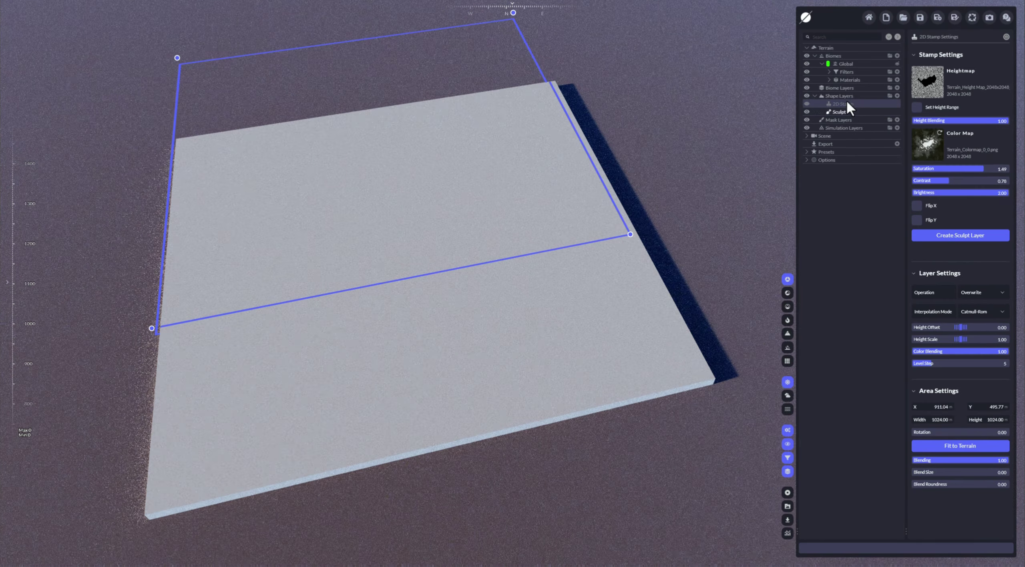
left_click(807, 104)
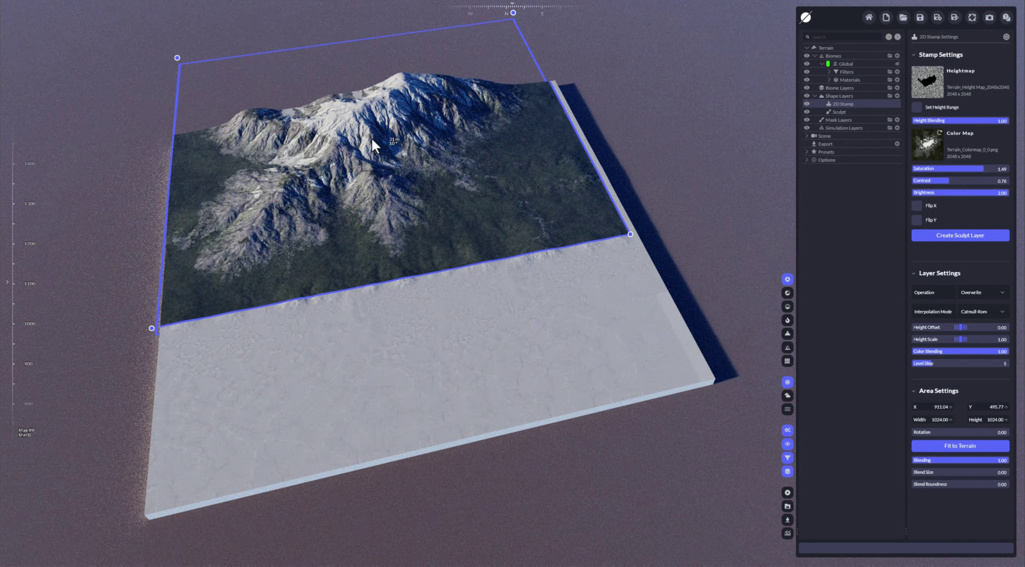
Step: Resize the stamp to about 895 by 859, rotate it to 27.30 and place it at about X 808, Y 313
left_click_drag(355, 79, 411, 140)
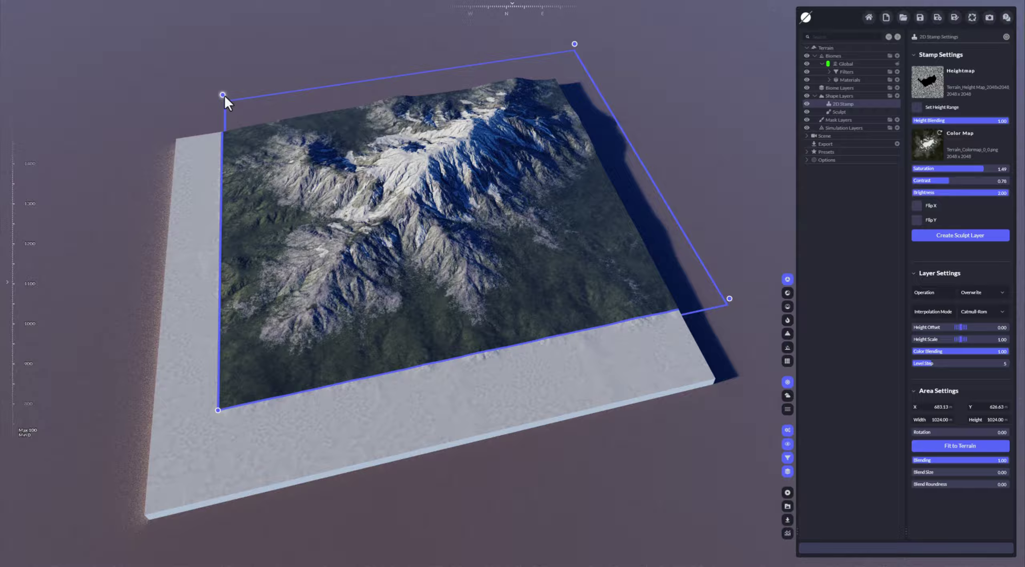
left_click_drag(224, 95, 255, 104)
left_click_drag(635, 310, 636, 387)
left_click_drag(493, 206, 407, 222)
left_click_drag(508, 144, 549, 176)
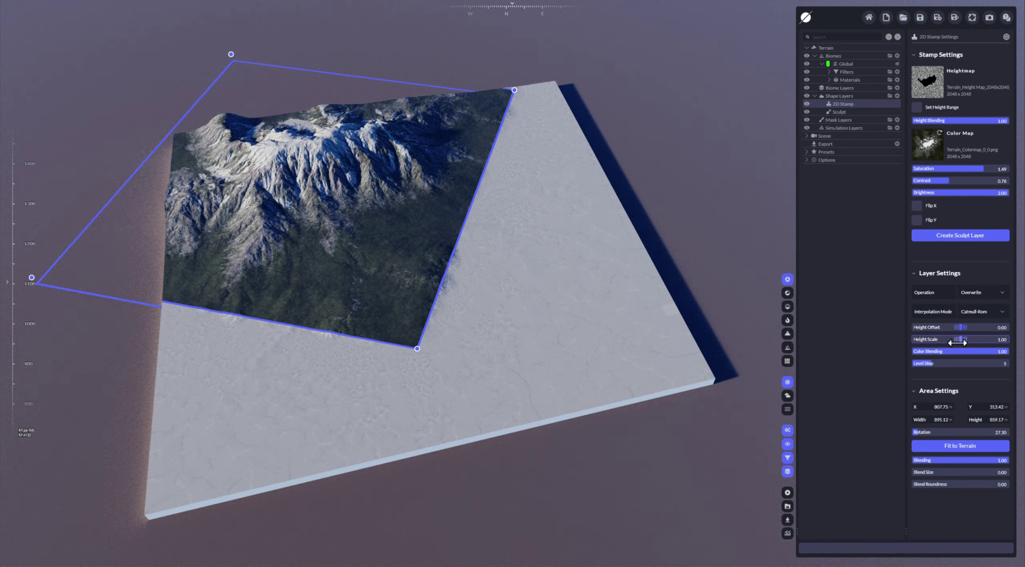
Step: Set the stamp's height scale to 1.70 and try out its blend size and blend roundness
mouse_move(960, 327)
left_mouse_down()
mouse_move(988, 327)
mouse_move(1001, 340)
mouse_move(955, 339)
mouse_move(965, 339)
left_mouse_up()
key("ctrl+z")
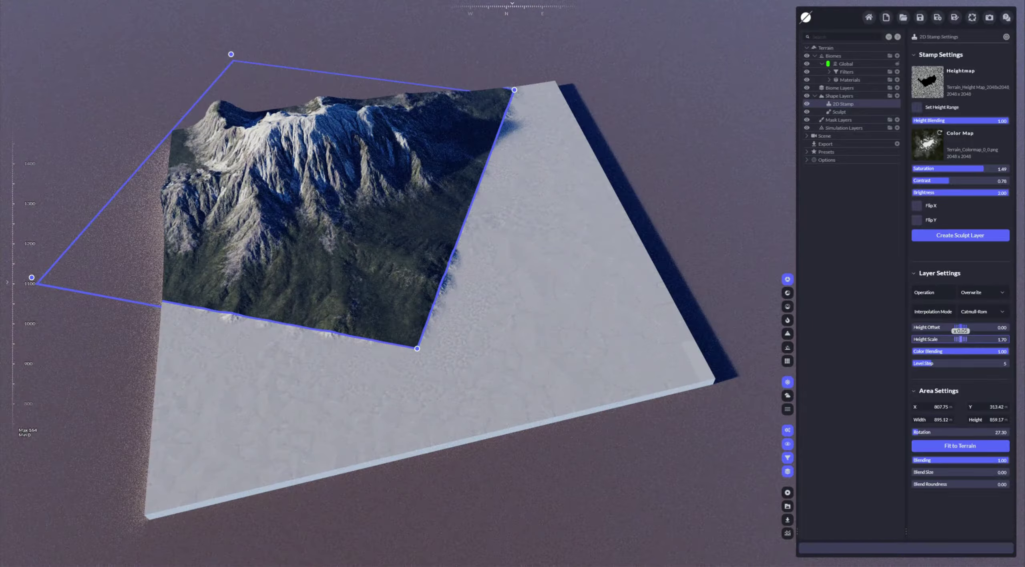
left_click_drag(960, 472, 935, 483)
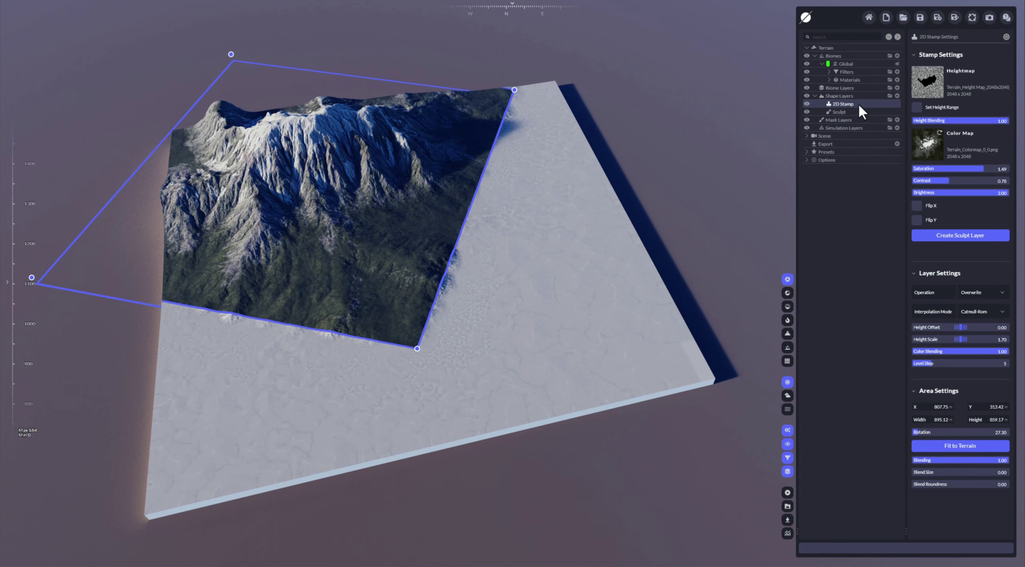
Step: Duplicate the 2D Stamp layer, rotate the upper copy to 70.64 and place it at about X 391, Y 844
left_click_drag(848, 104, 852, 111)
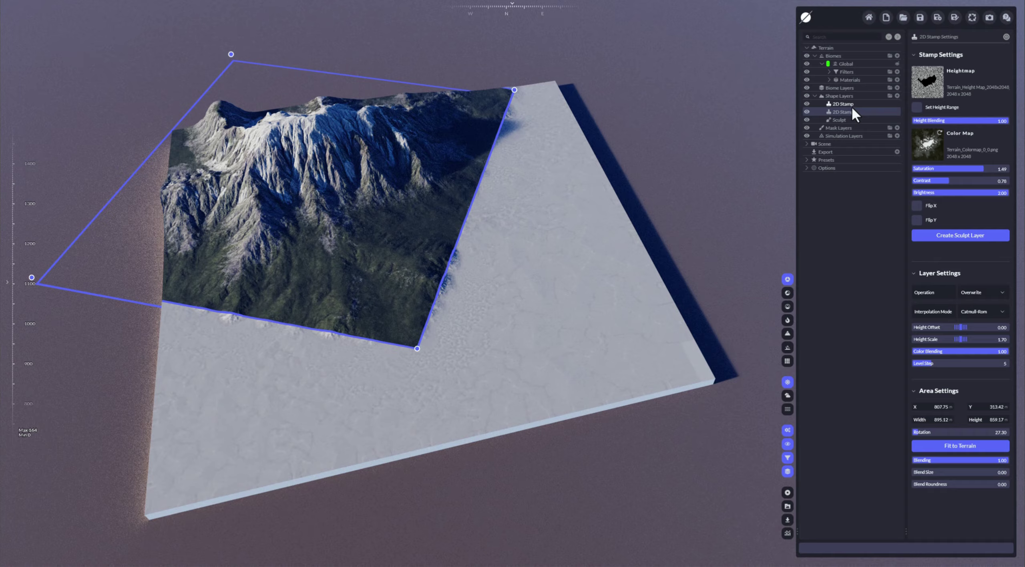
left_click(851, 106)
left_click_drag(259, 156, 567, 209)
left_click_drag(725, 479, 452, 535)
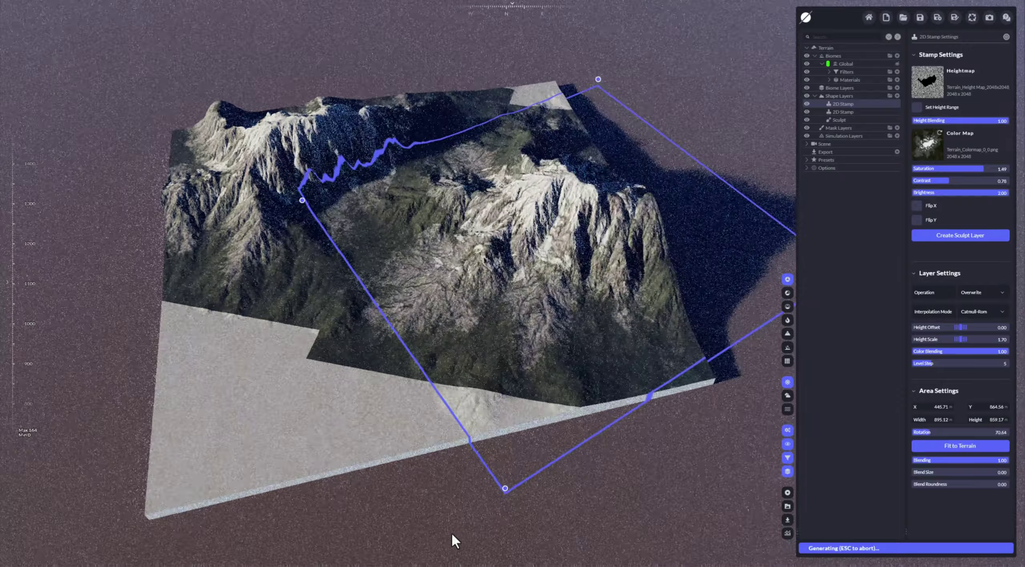
left_click_drag(592, 279, 439, 236)
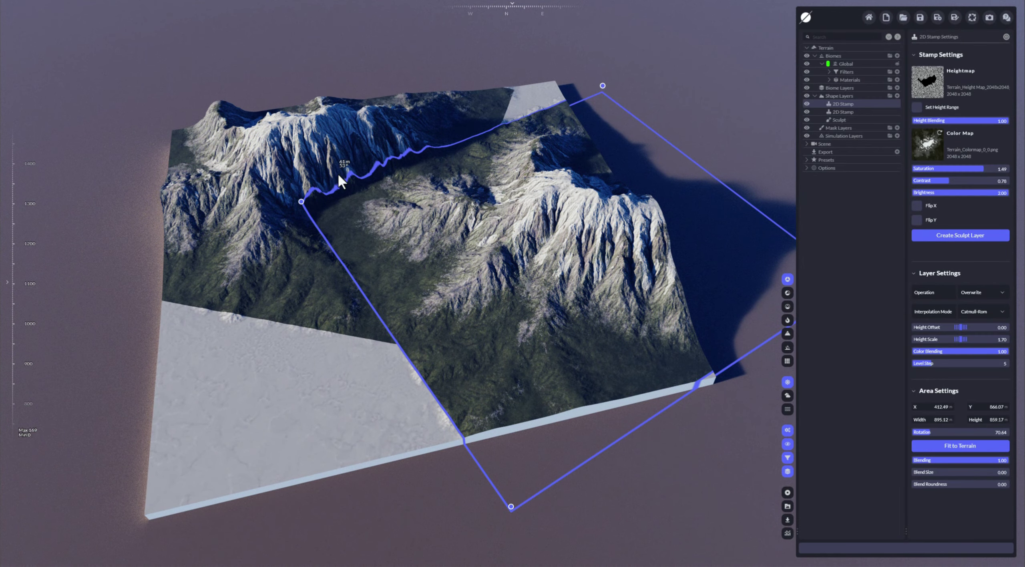
left_click_drag(341, 180, 522, 238)
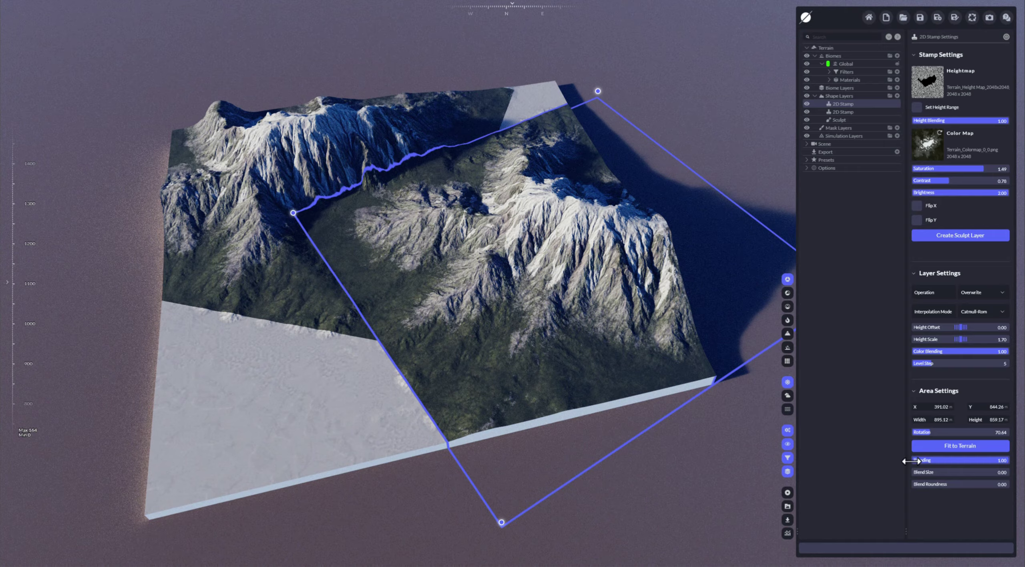
Step: Try the upper stamp with blend size 0.06 and the Add operation at about X 422, Y 774
left_click_drag(921, 473, 962, 472)
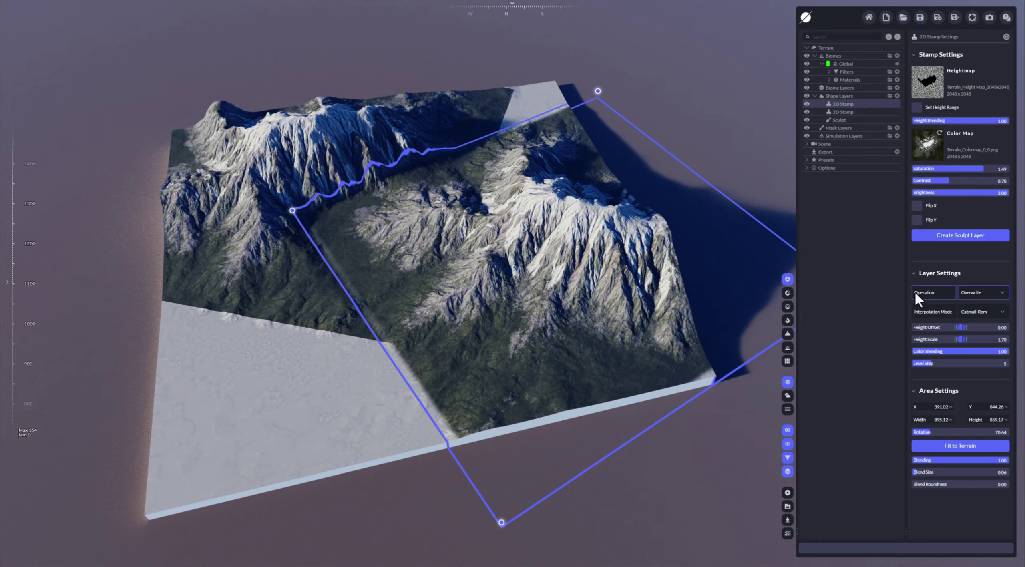
left_click(1003, 292)
left_click(997, 312)
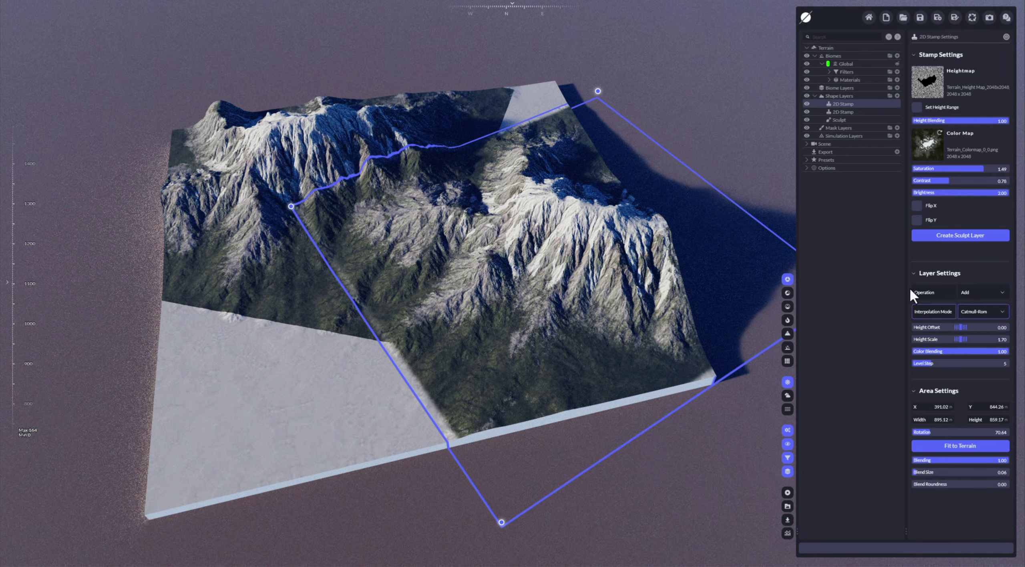
left_click_drag(605, 220, 550, 210)
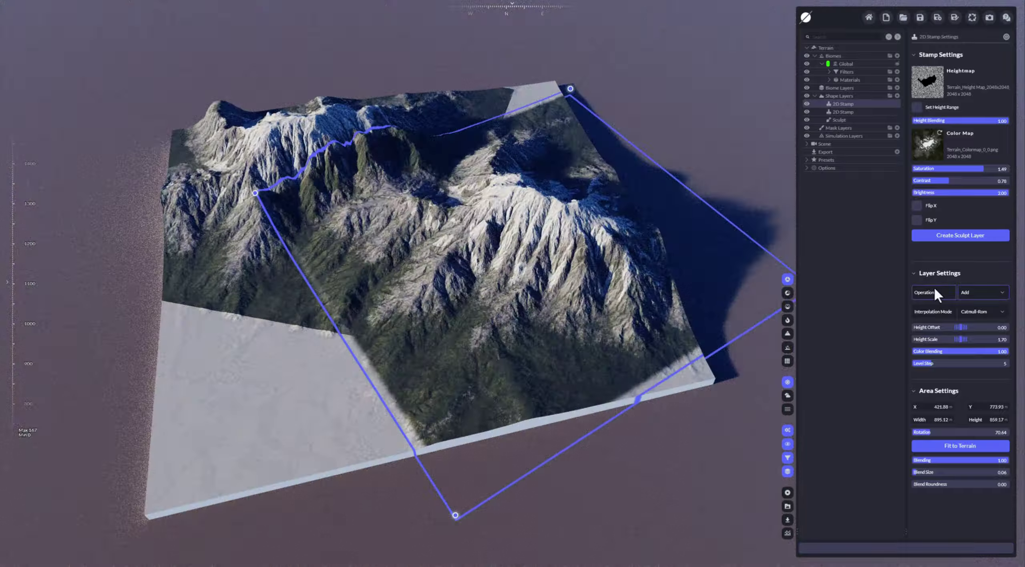
Step: Set the upper stamp's operation to Max and move it to about X 433, Y 723
left_click(980, 292)
left_click(994, 326)
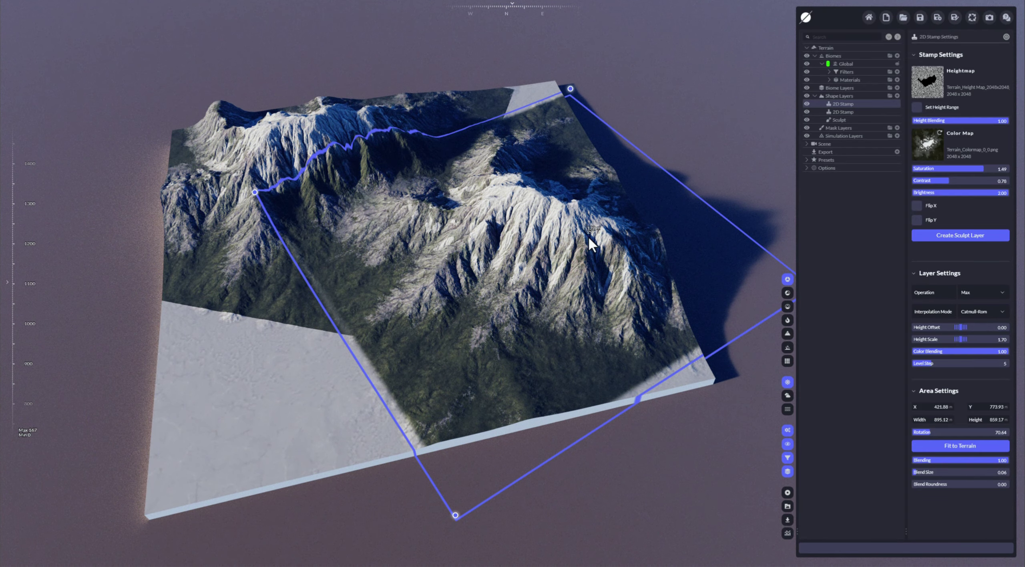
left_click_drag(588, 236, 517, 259)
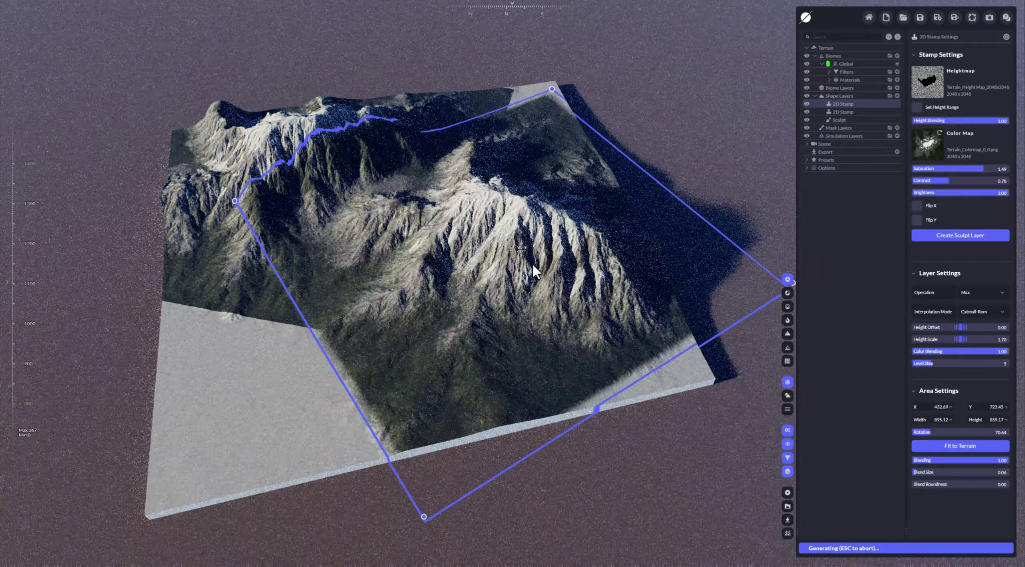
Step: Set the upper stamp's blend size to 0.51 and shift it to about X 474, Y 723
left_click_drag(923, 472, 961, 472)
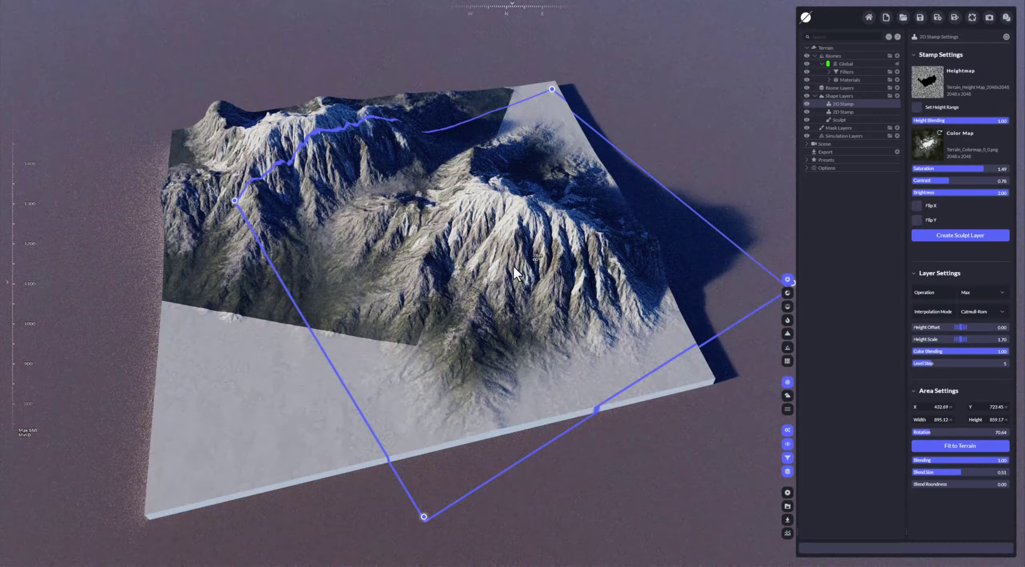
left_click_drag(517, 273, 420, 230)
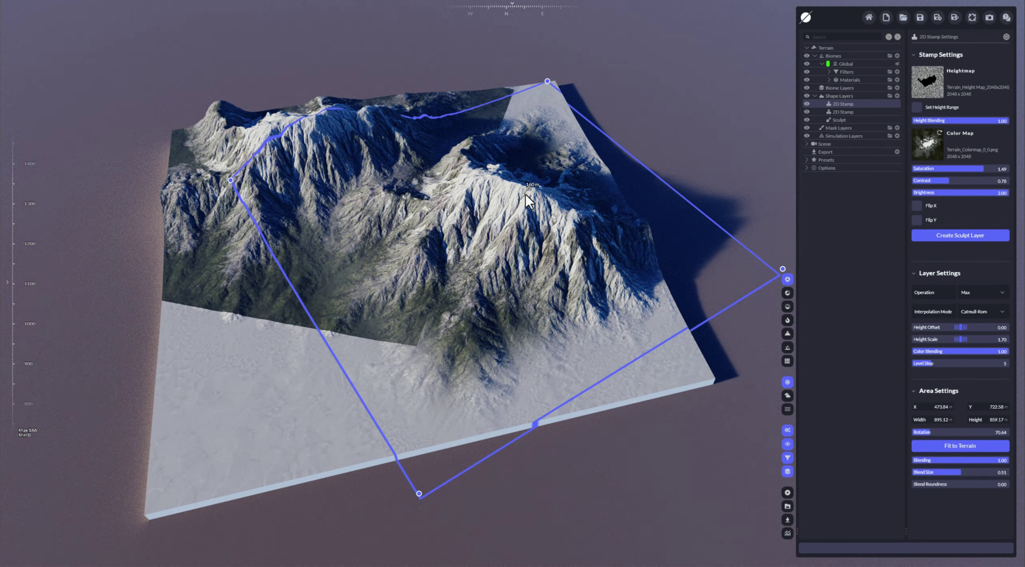
Step: Enlarge the lower stamp to about 1972 by 2092 to cover the whole terrain and move it to about X 786, Y 382
left_click(842, 111)
left_click_drag(417, 350, 681, 562)
scroll(606, 315, "down", 4)
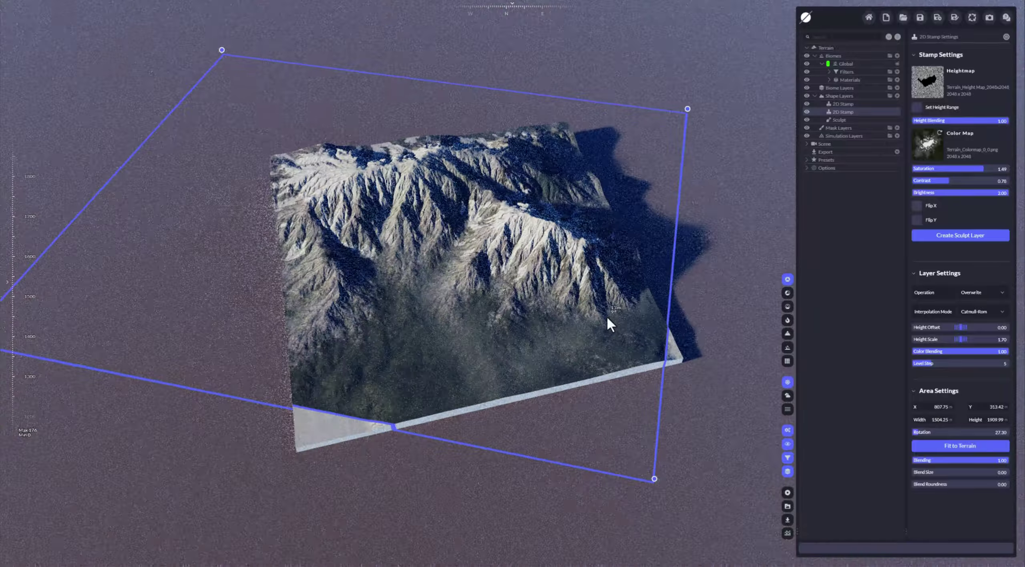
left_click_drag(648, 469, 682, 565)
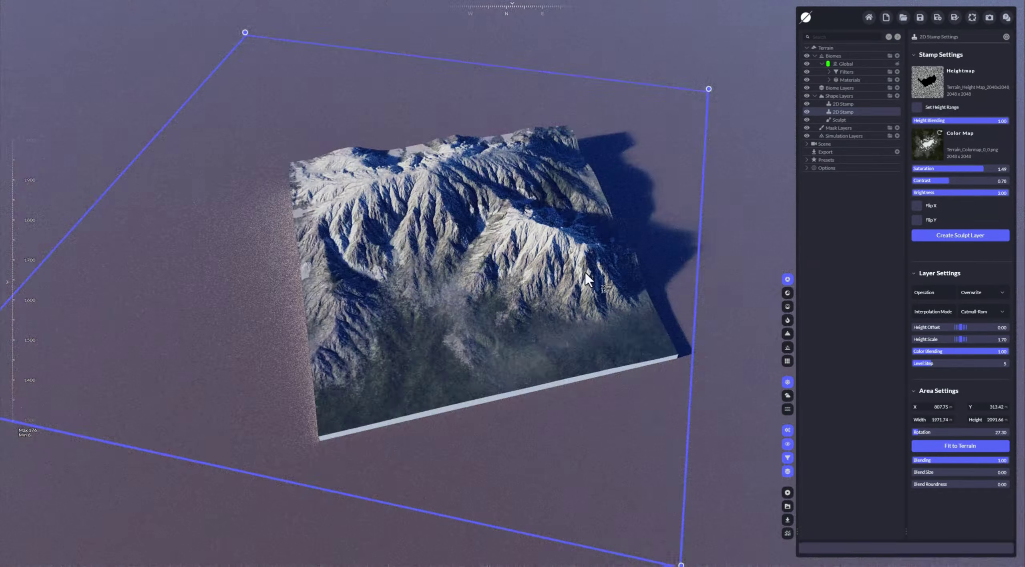
mouse_move(557, 212)
left_mouse_down()
mouse_move(613, 223)
mouse_move(563, 203)
left_mouse_up()
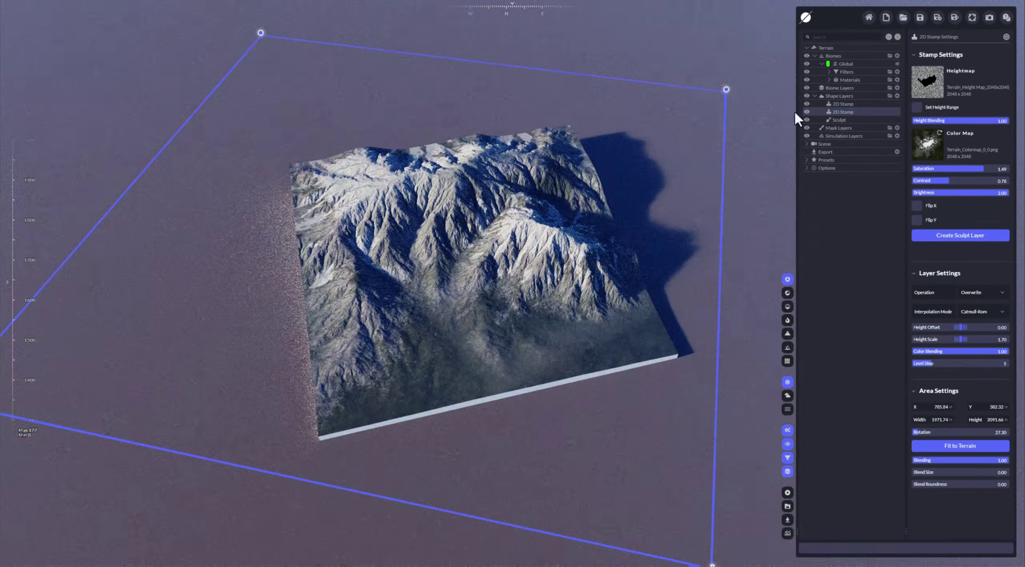
Step: Resize the upper stamp to about 772 by 989, rotate it to about -13.6 and move it to the terrain's front edge at about X 100, Y 716
left_click(860, 103)
left_click_drag(552, 242, 606, 301)
left_click_drag(749, 406, 697, 221)
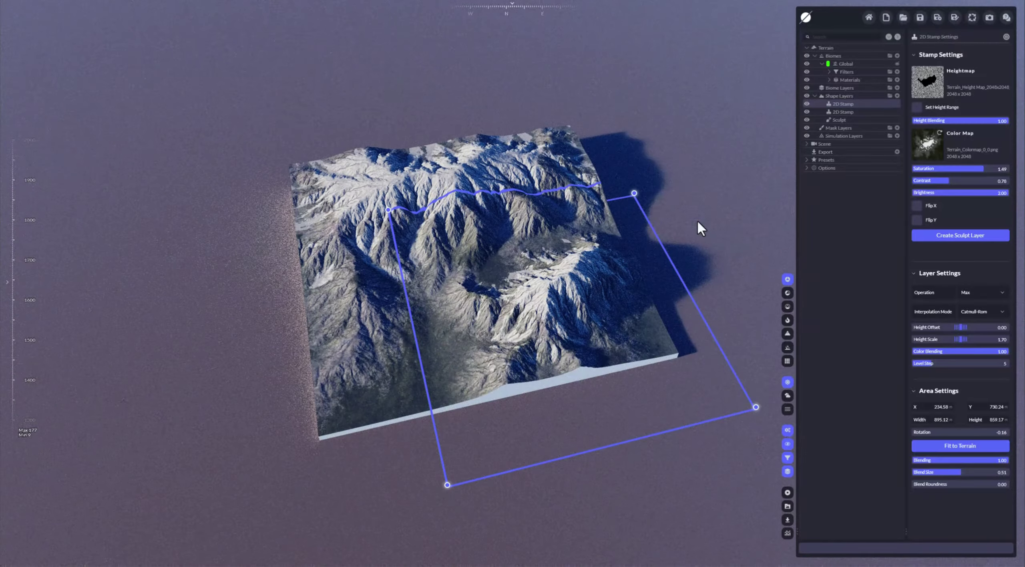
left_click_drag(633, 193, 655, 252)
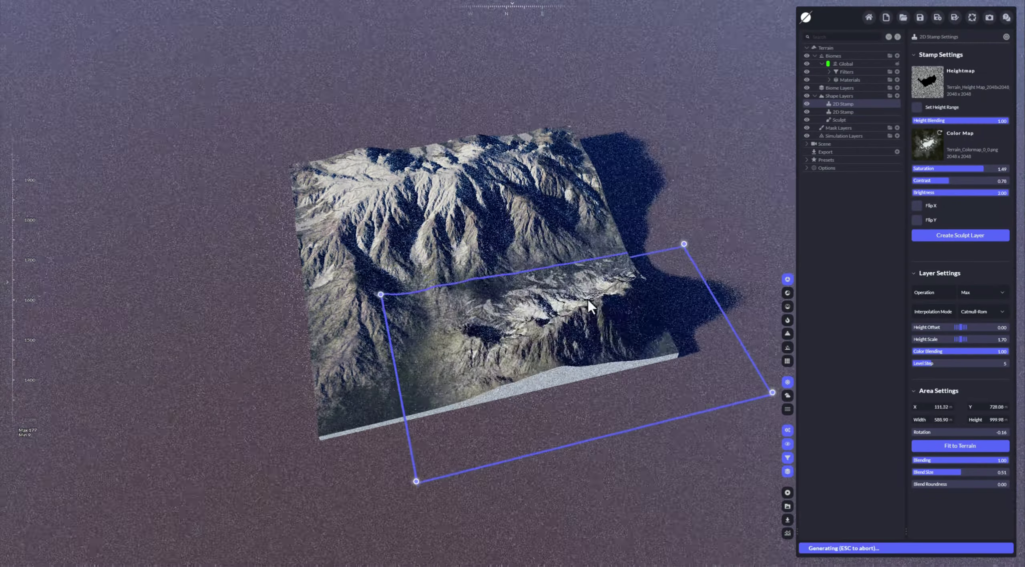
left_click_drag(578, 316, 605, 291)
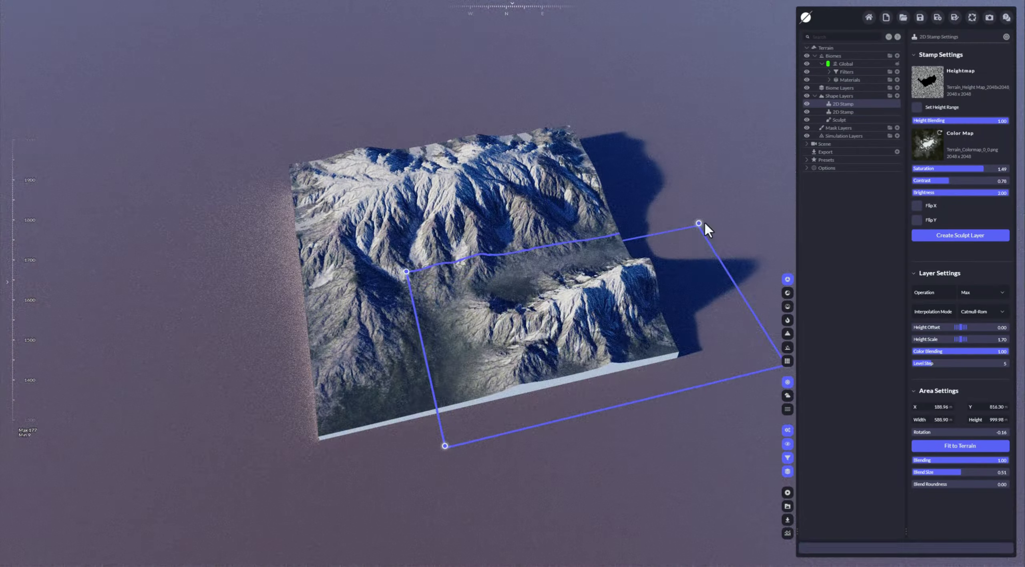
left_click_drag(705, 216, 647, 193)
left_click_drag(618, 271, 590, 301)
scroll(590, 301, "up", 5)
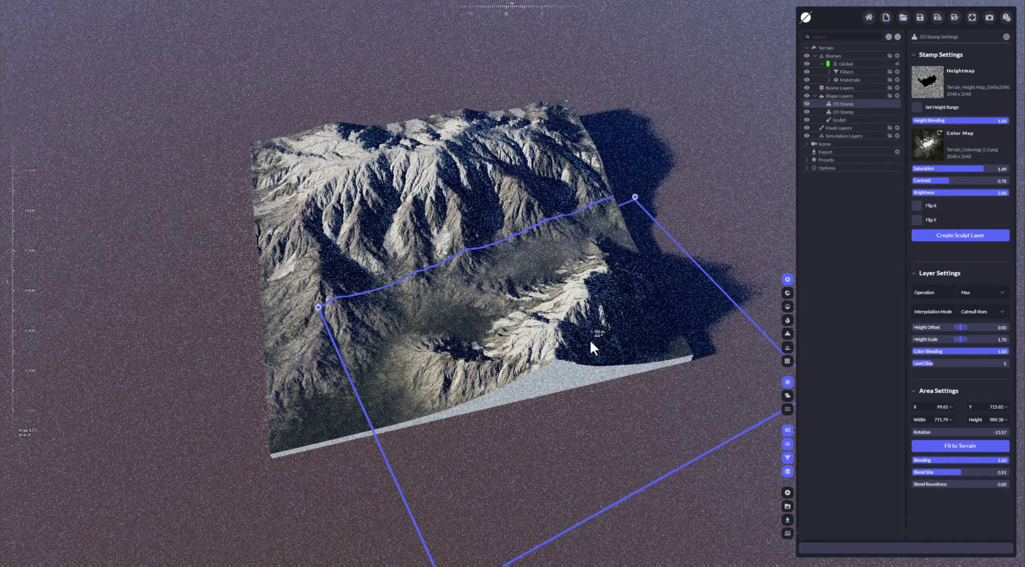
mouse_move(562, 270)
middle_mouse_down()
mouse_move(577, 275)
mouse_move(567, 275)
middle_mouse_up()
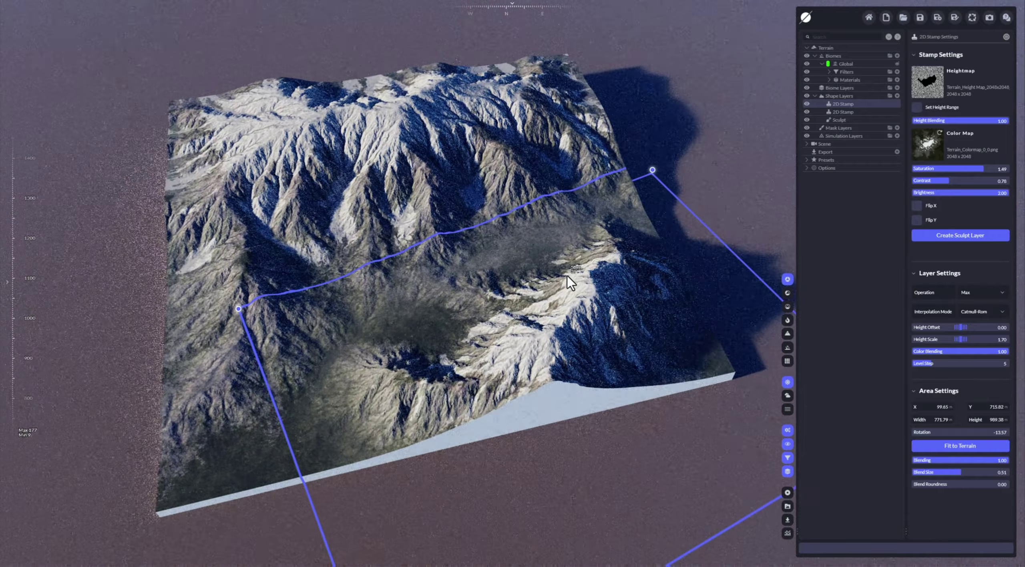